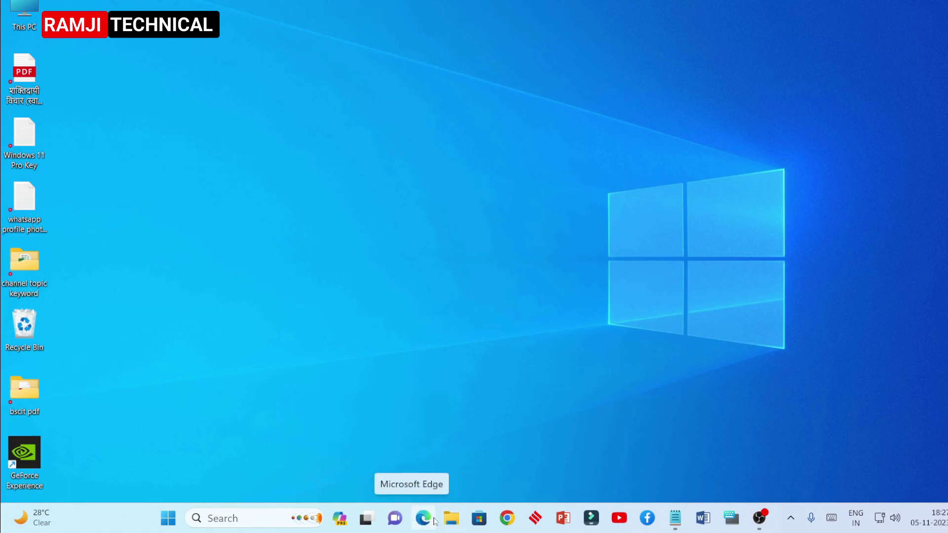
Step: Search Windows for "edge" and open Microsoft Edge
left_click(232, 518)
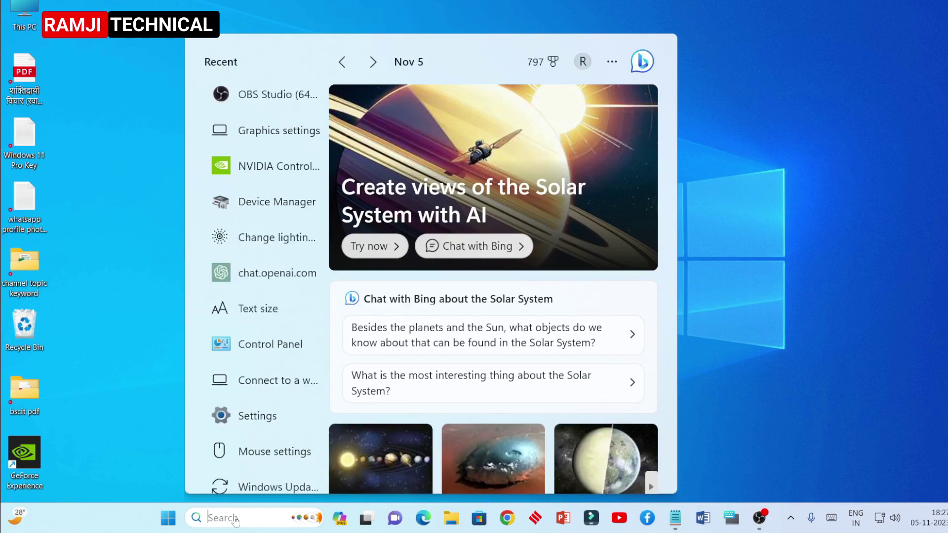
type("edg")
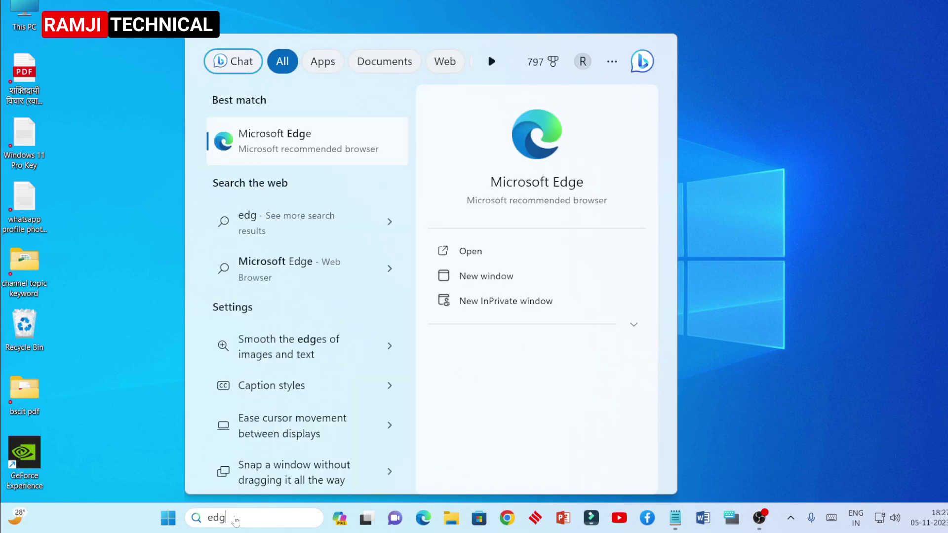
type("e")
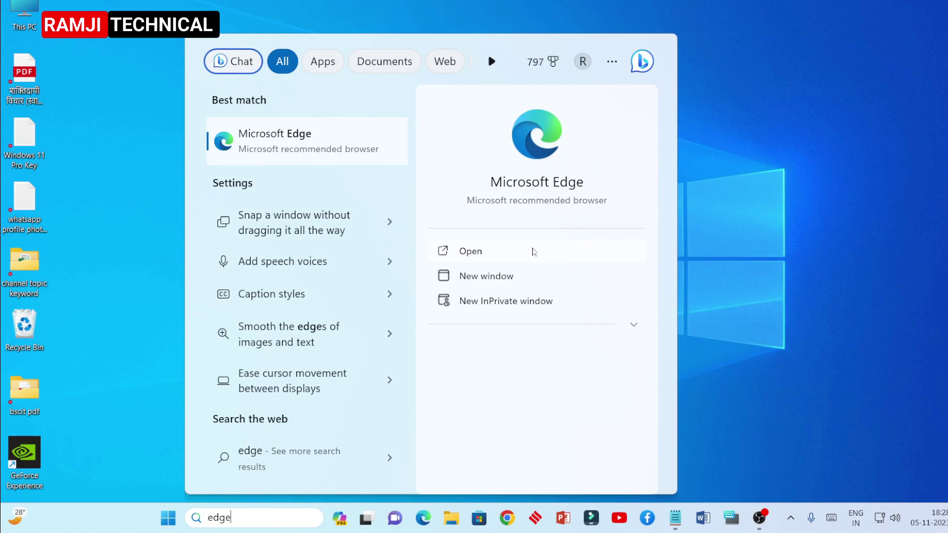
left_click(514, 256)
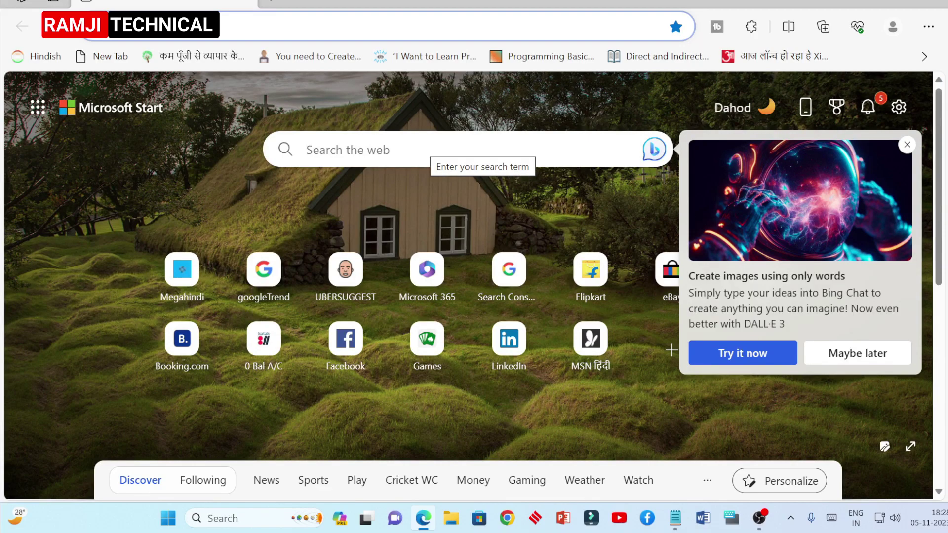
Step: Open Bing Chat from the Edge start page and set the conversation style to More Creative
left_click(908, 145)
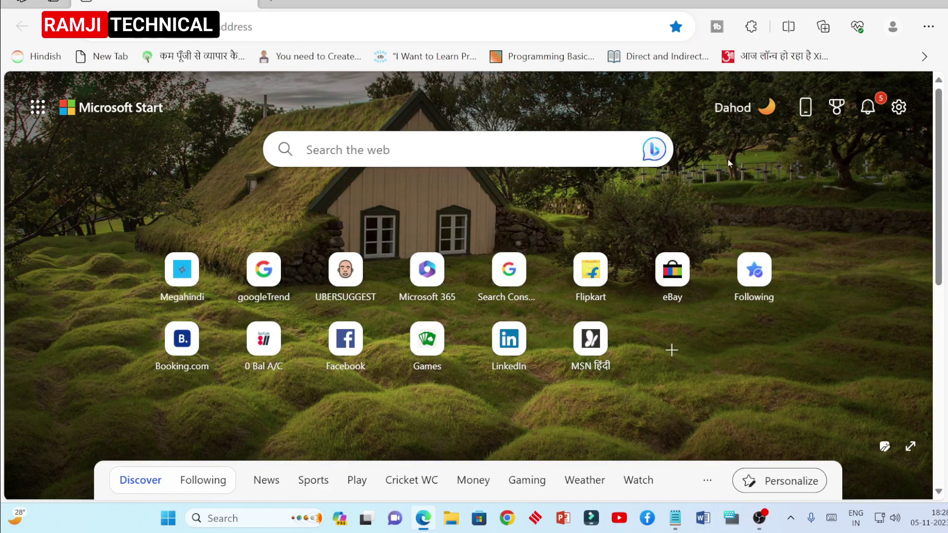
left_click(659, 156)
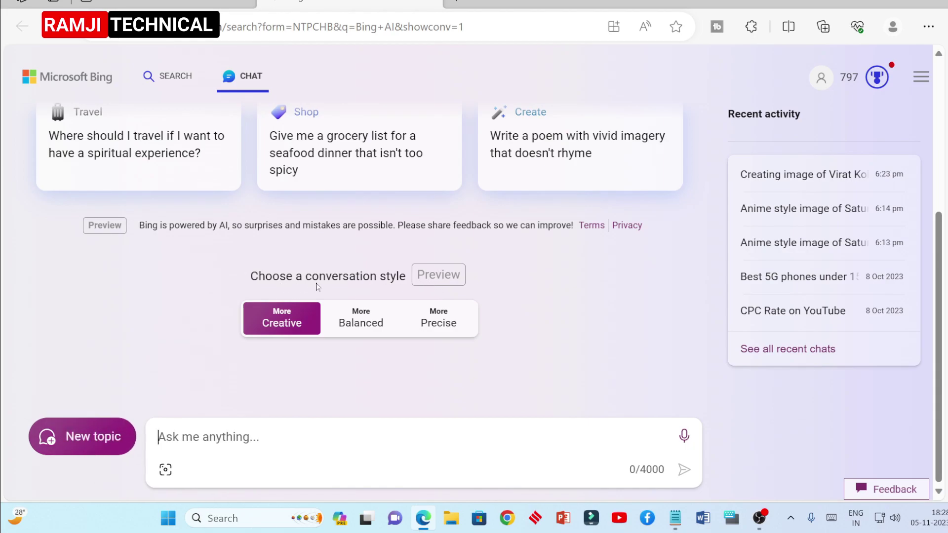
left_click(385, 321)
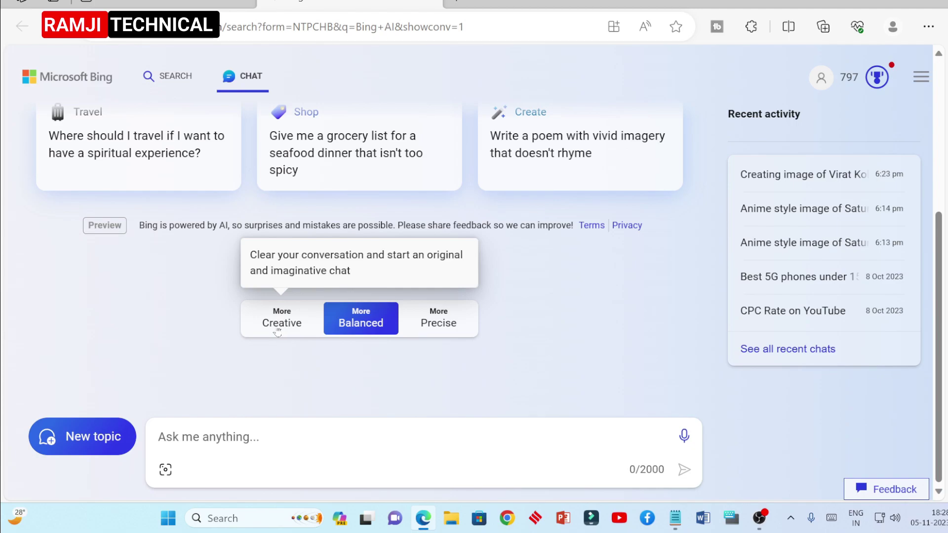
left_click(300, 319)
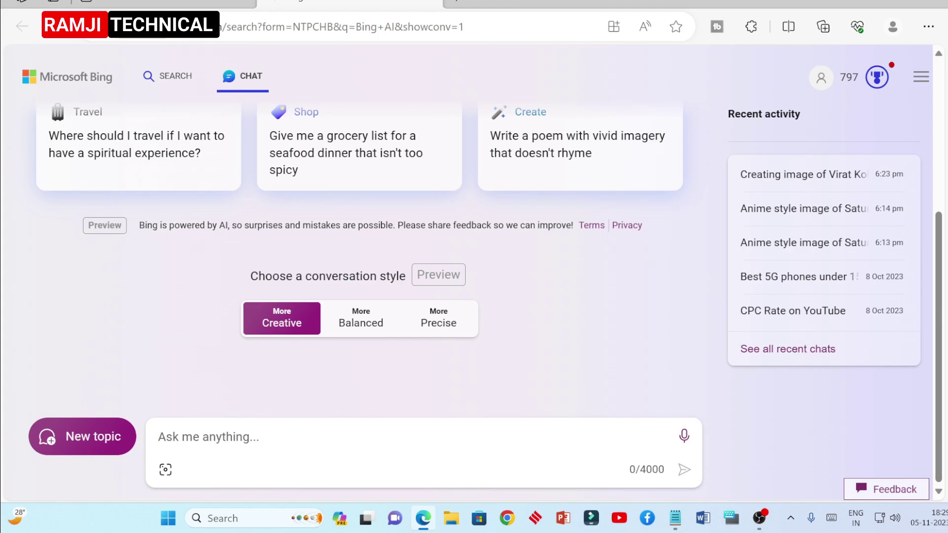
Step: Write the chat prompt "create a image of lord shiwa"
left_click(197, 437)
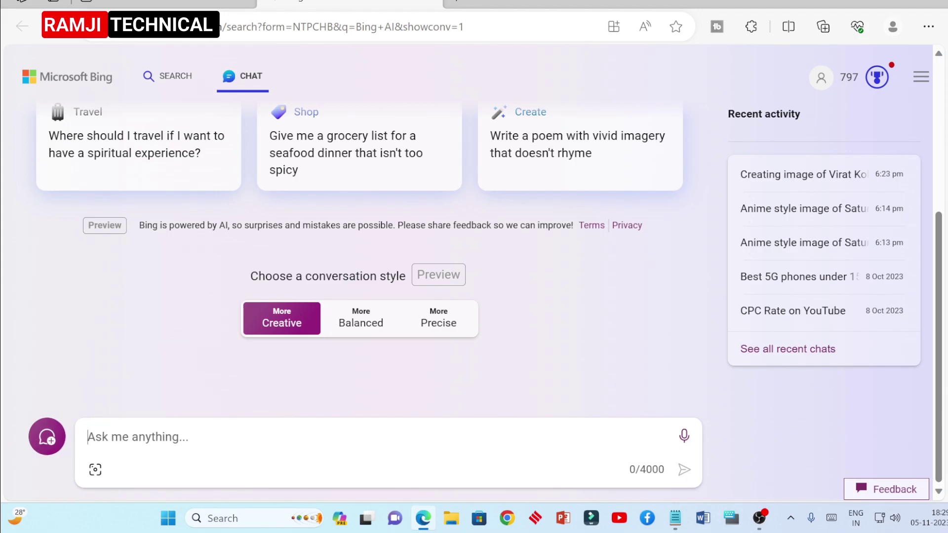
type("c")
key("BackSpace")
type("create a ")
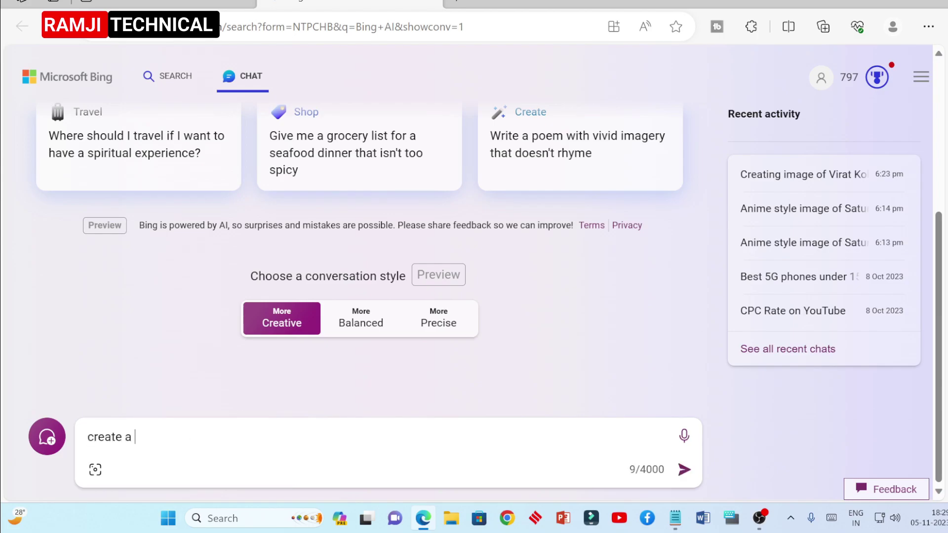
type("image ")
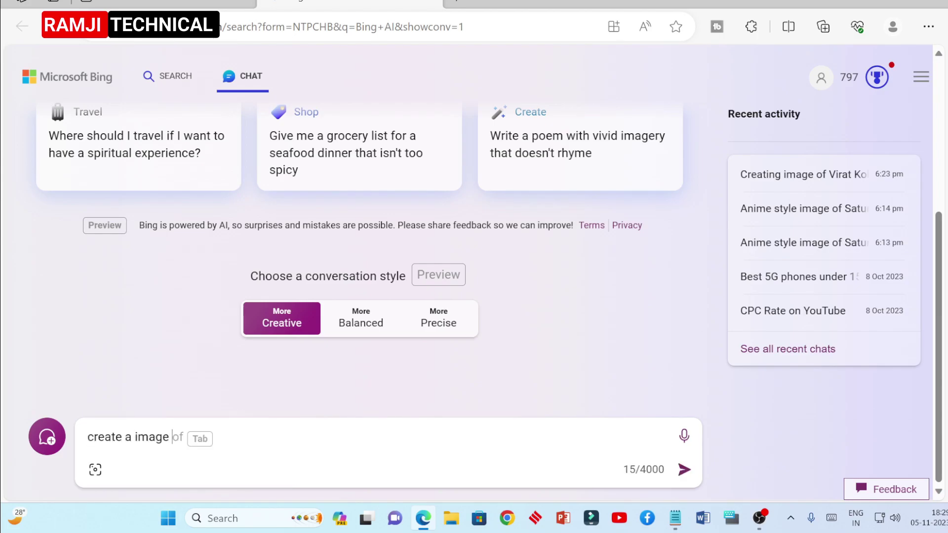
type("of loard")
key("BackSpace")
key("BackSpace")
key("BackSpace")
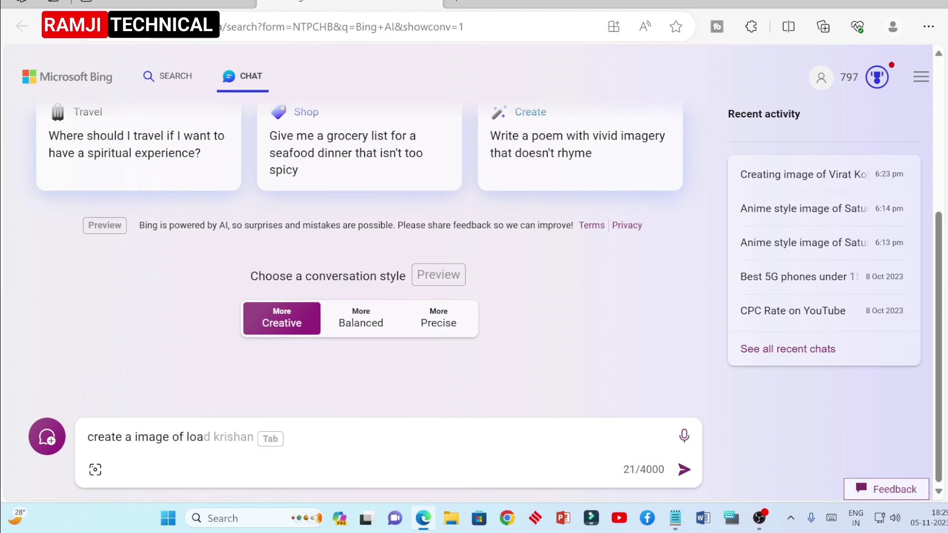
type("rd shiwa")
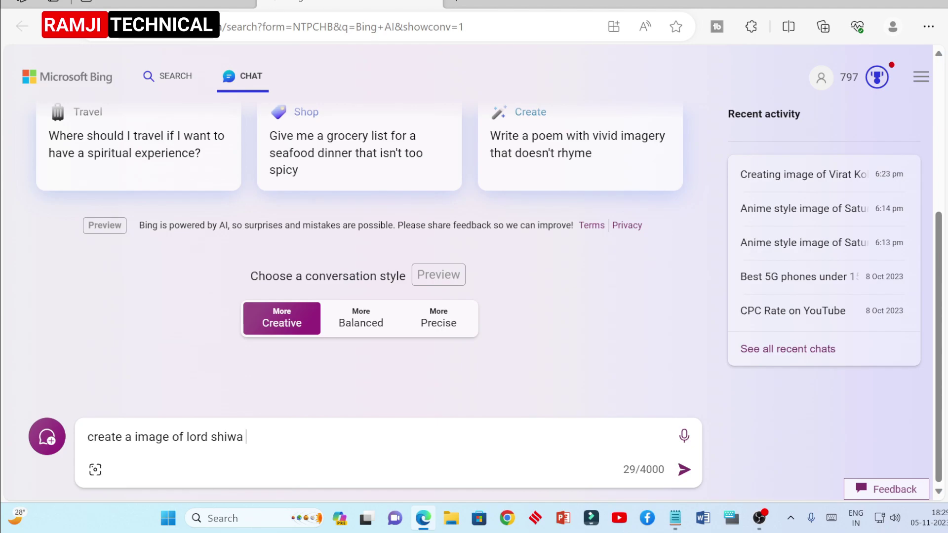
Step: Add "where background is green" to the end of the chat prompt
type("b")
key("BackSpace")
type("where back")
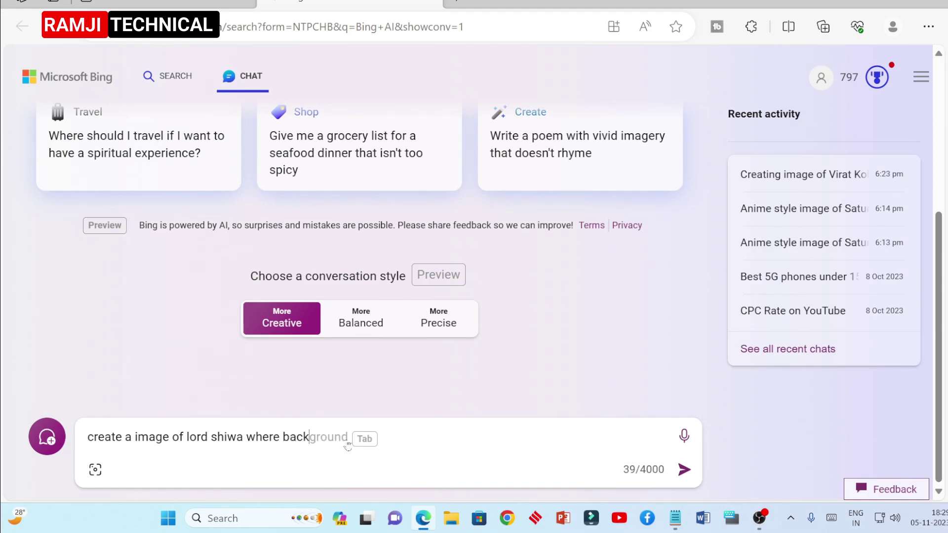
type("ground is ")
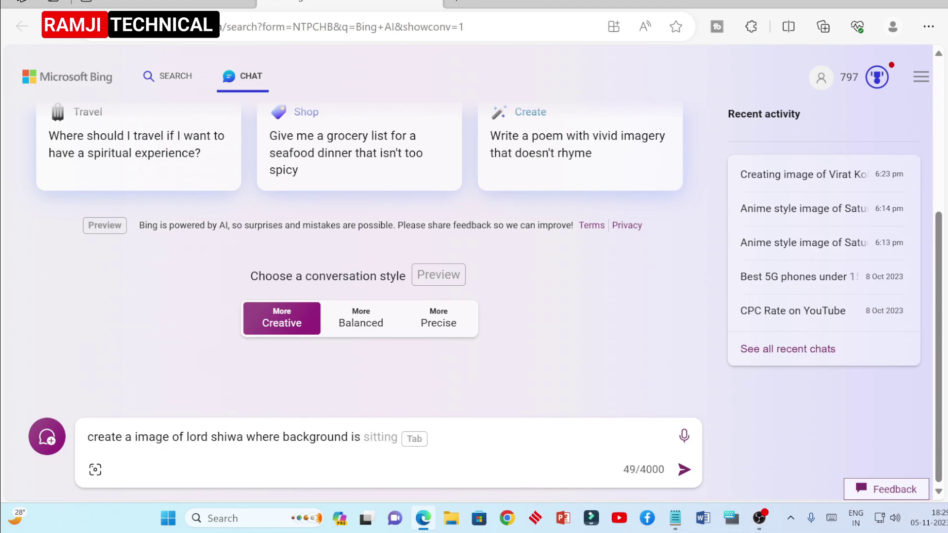
type("green")
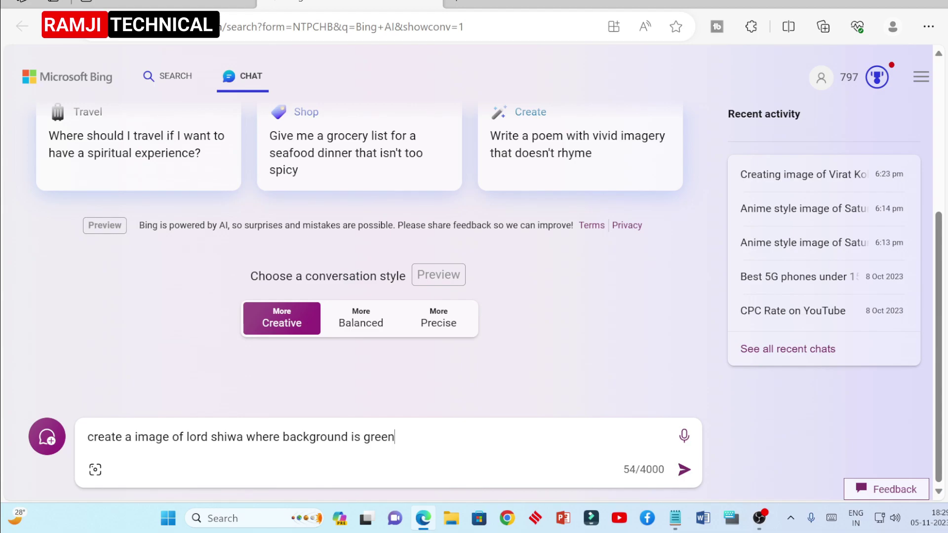
Step: Delete "where background is green" from the prompt and send "create a image of lord shiwa" to the chat
key("shift+Left")
key("shift+Left")
key("shift+Left")
key("shift+Left")
key("shift+Left")
key("shift+Left")
key("shift+Left")
key("shift+Left")
key("shift+Left")
key("shift+Left")
key("shift+Left")
key("shift+Left")
key("shift+Left")
key("shift+Left")
key("shift+Left")
key("shift+Left")
key("shift+Left")
key("shift+Left")
key("shift+Left")
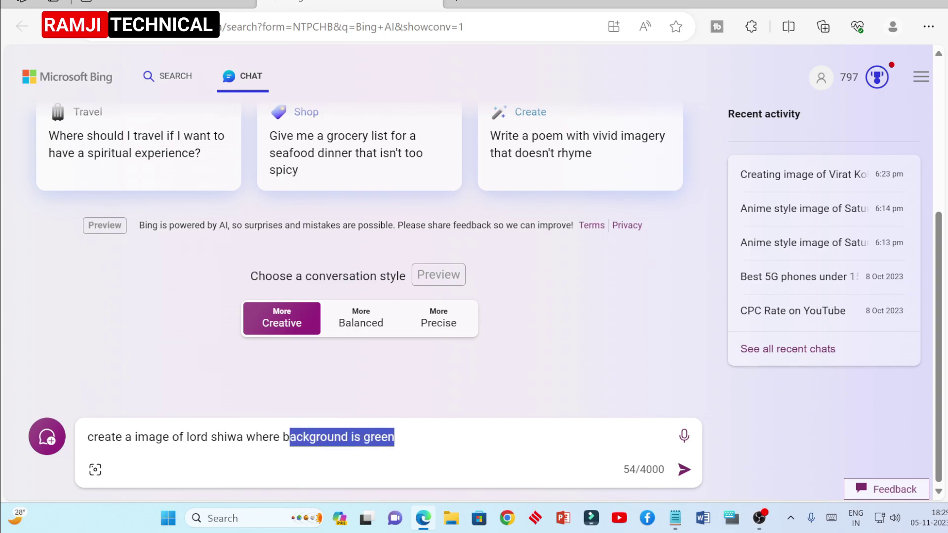
key("Left")
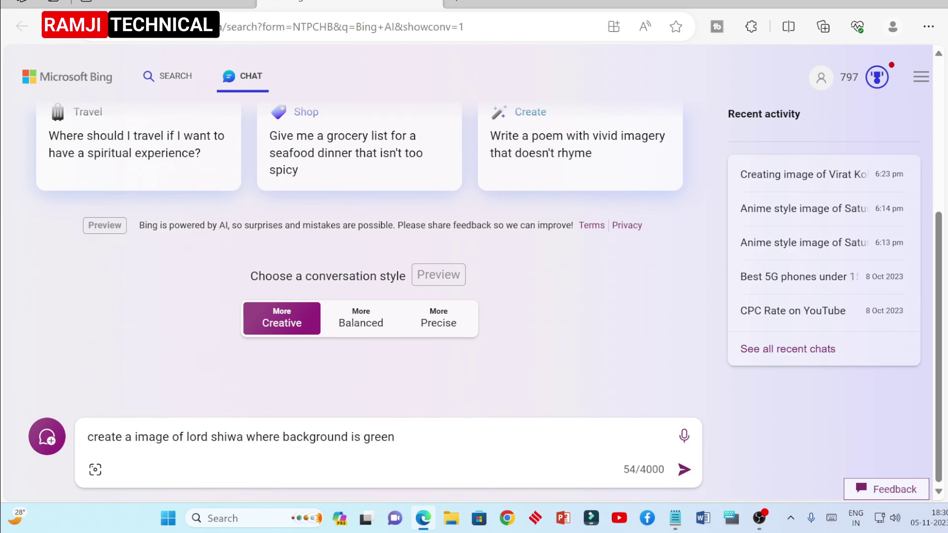
key("shift+Right")
key("shift+Right")
key("shift+Right")
key("shift+Right")
key("shift+Right")
key("shift+Right")
key("shift+Right")
key("shift+Right")
key("shift+Right")
key("shift+Right")
key("shift+Right")
key("shift+Right")
key("shift+Right")
key("shift+Right")
key("shift+Right")
key("shift+Right")
key("shift+Right")
key("shift+Right")
key("shift+Right")
key("shift+Right")
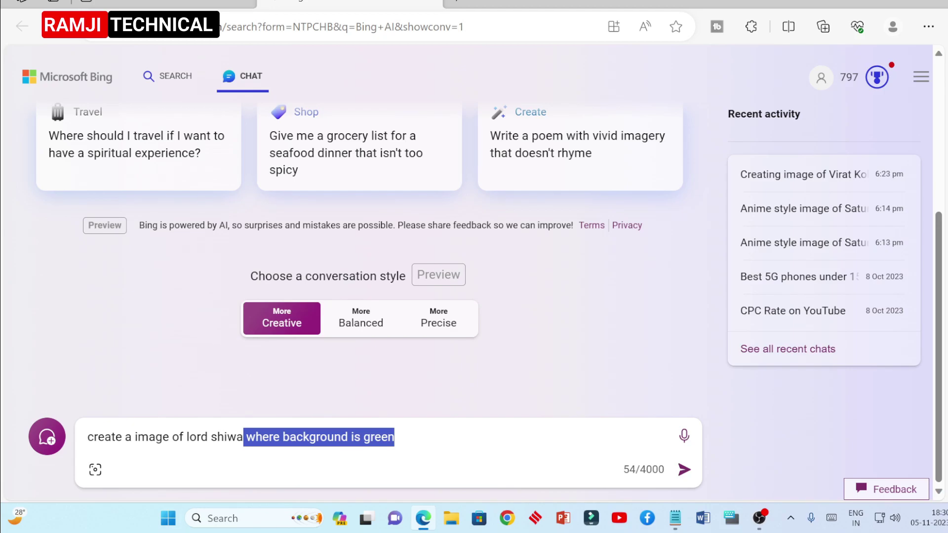
key("BackSpace")
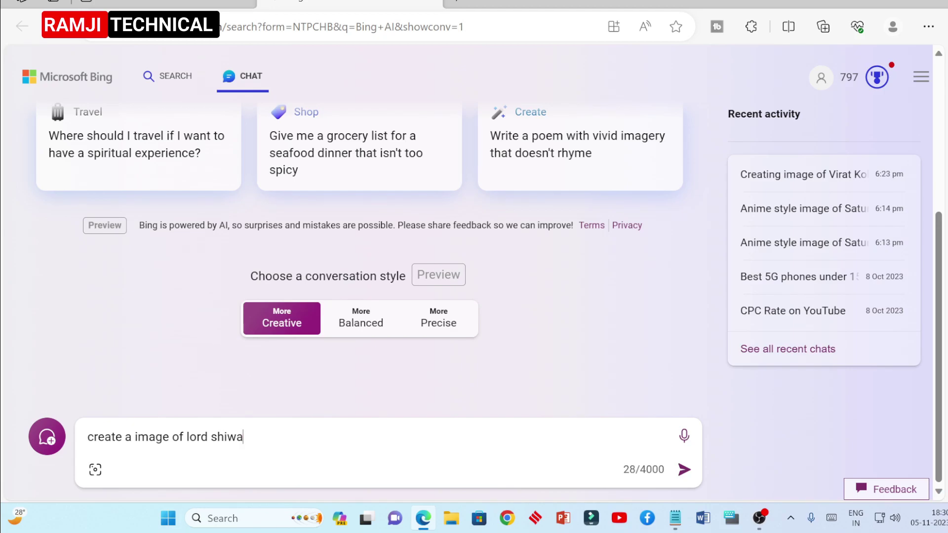
left_click(683, 470)
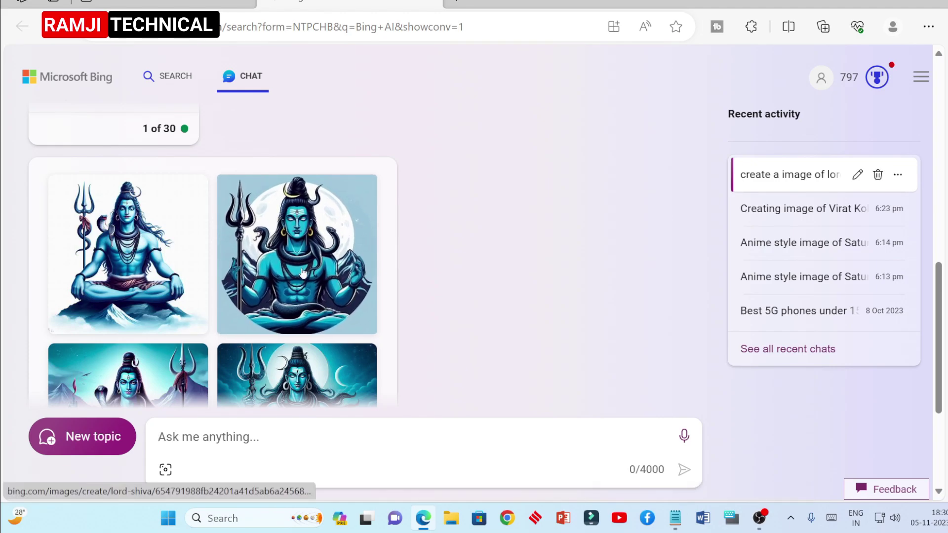
Step: Browse the generated Lord Shiva images in full view and download the one with the raised hand and purple mountains behind
left_click(157, 241)
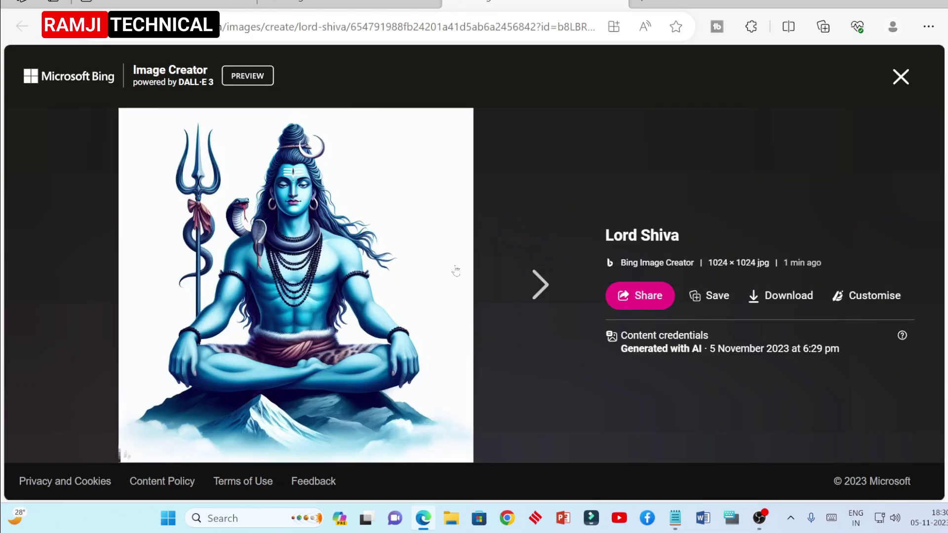
left_click(525, 298)
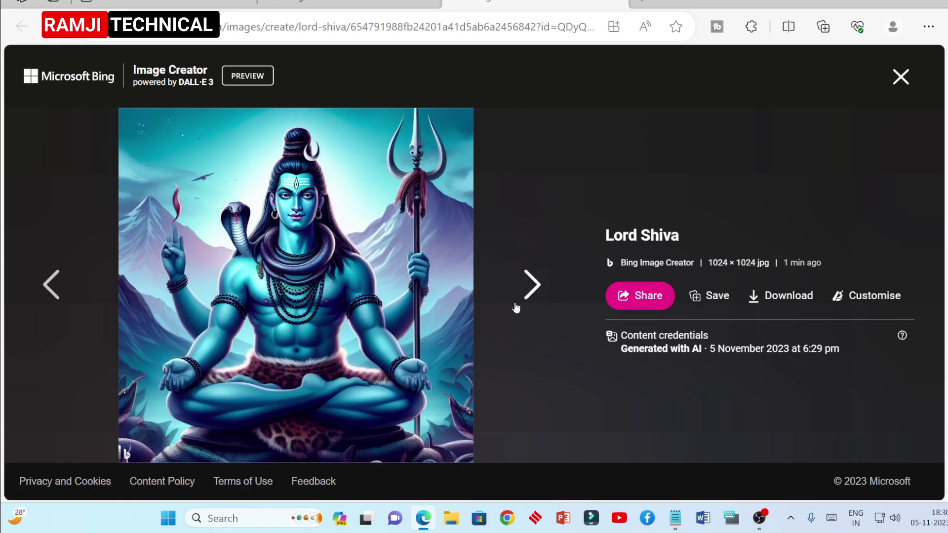
left_click(528, 288)
left_click(53, 285)
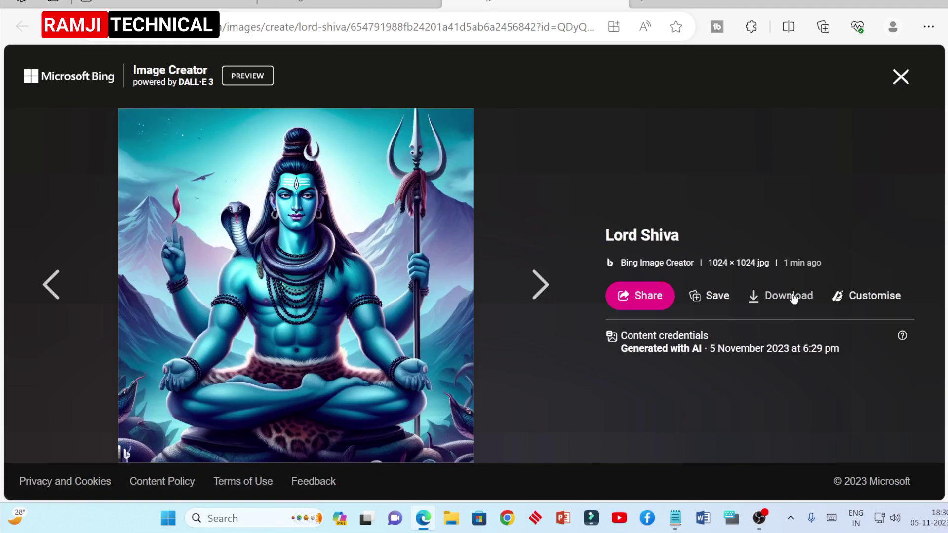
left_click(714, 301)
left_click(793, 300)
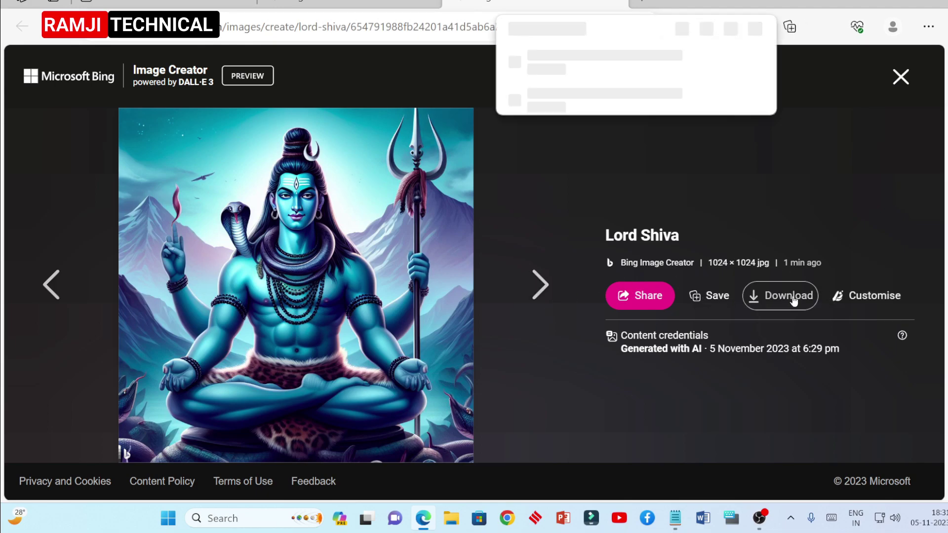
Step: Open the downloaded Lord Shiva image from the Downloads folder, examine its detail up close, and close the viewer
left_click(769, 84)
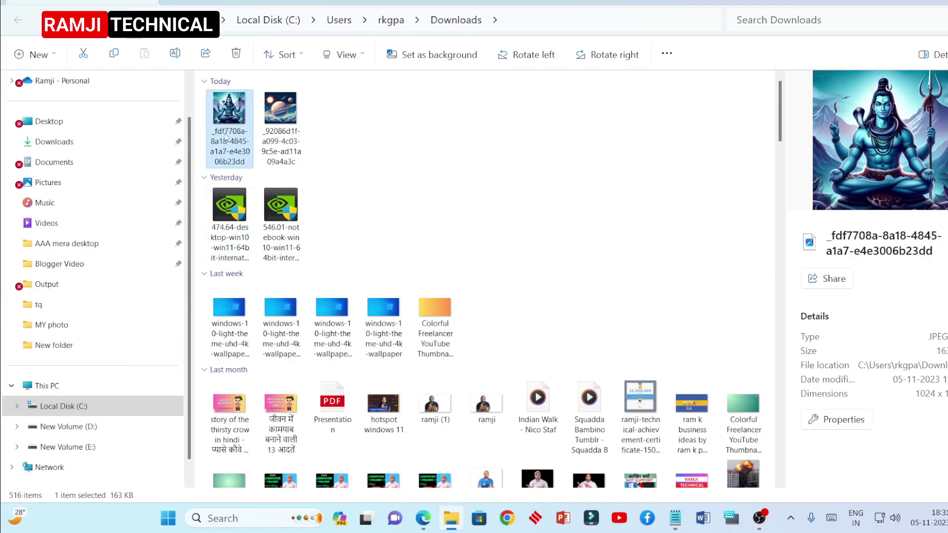
double_click(236, 117)
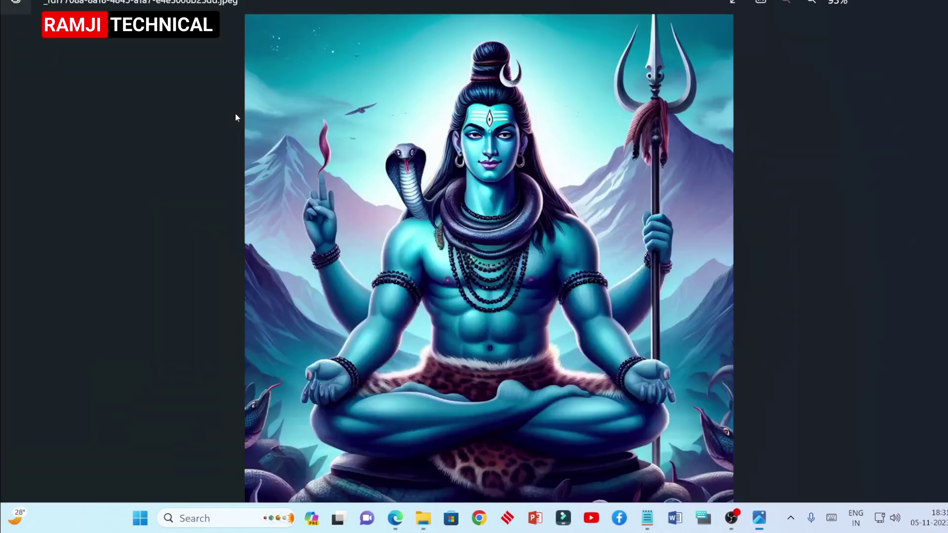
scroll(430, 467, "up", 8)
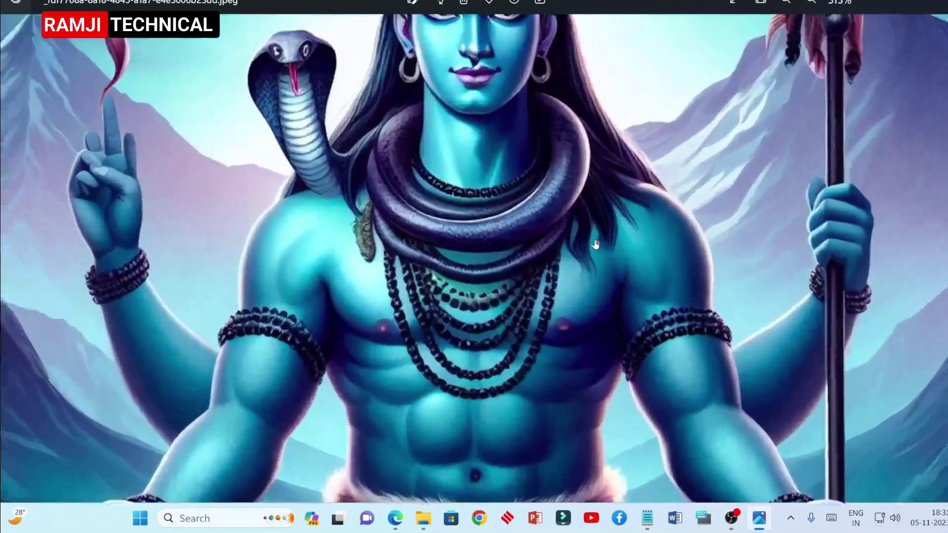
scroll(624, 477, "up", 3)
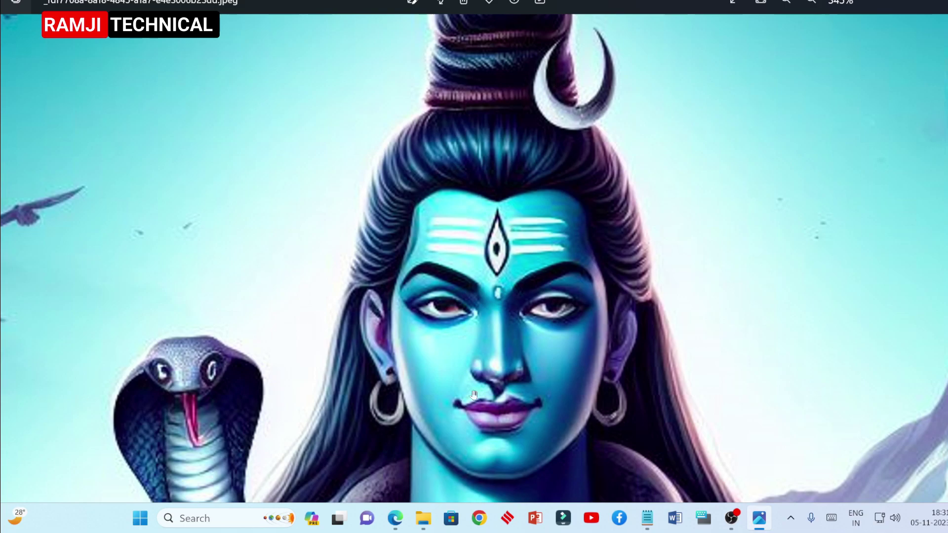
scroll(455, 397, "down", 5)
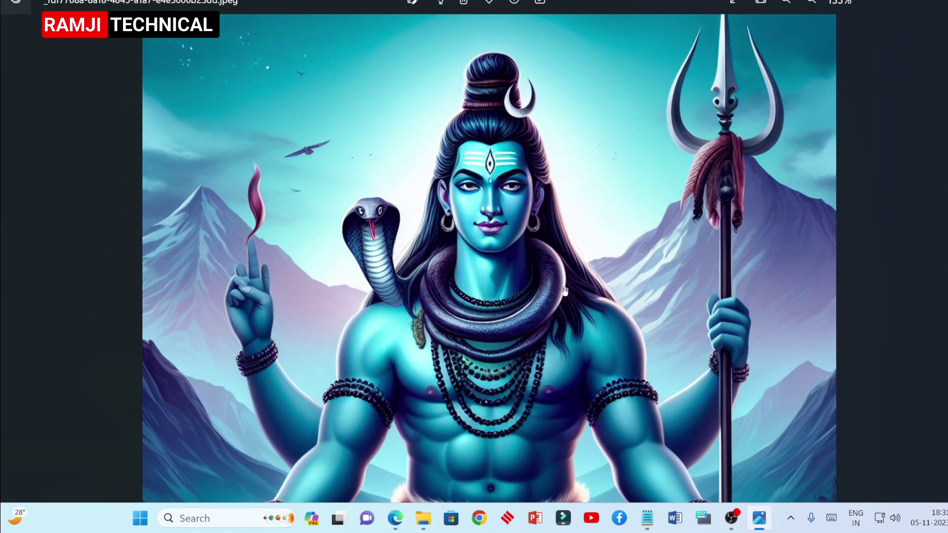
scroll(571, 299, "up", 4)
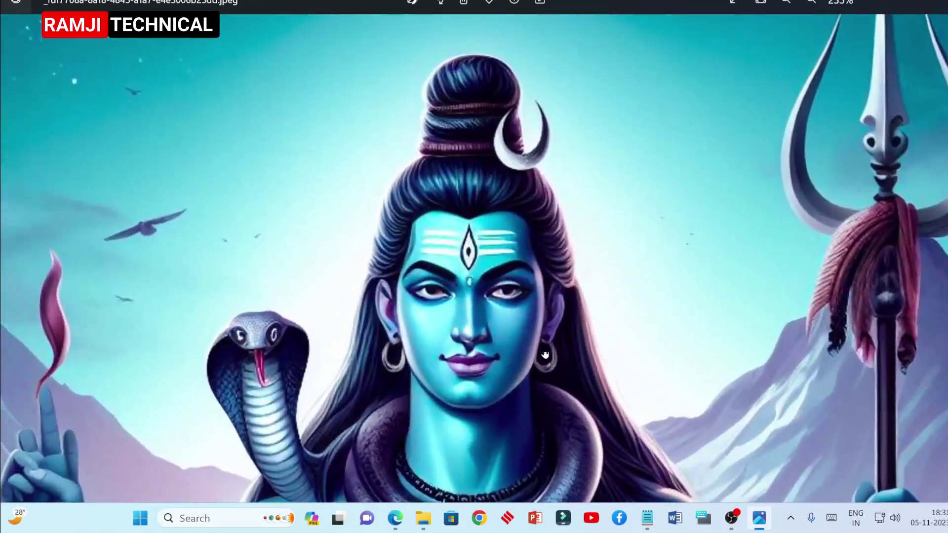
scroll(545, 356, "down", 4)
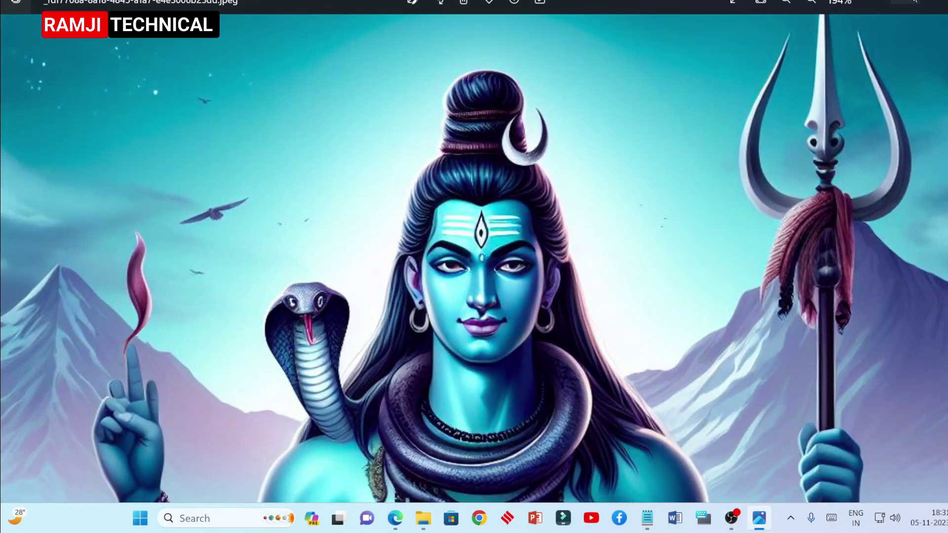
left_click(912, 2)
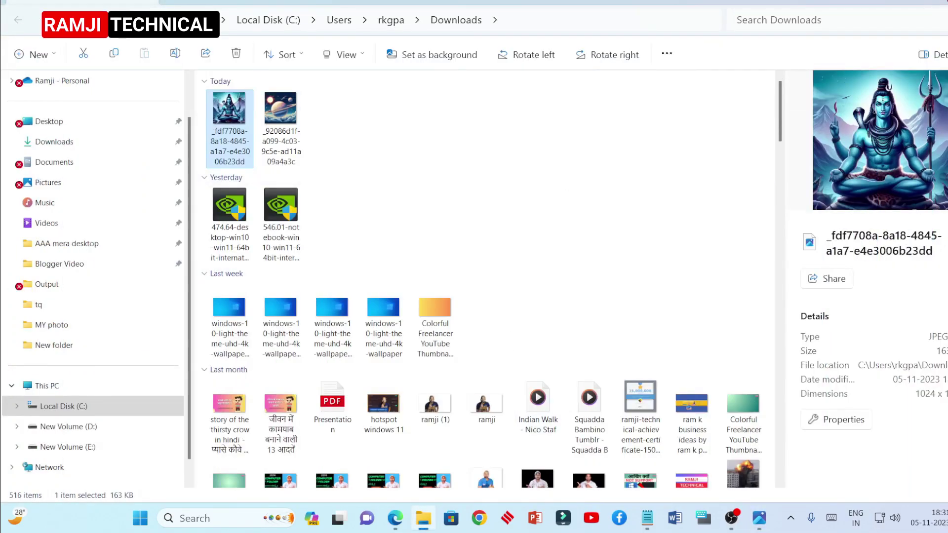
Step: Switch back to the Bing chat in Edge and send the prompt "create a image of lord shiwa where background is green and sky blue"
key("alt+Tab")
key("ctrl+shift+Tab")
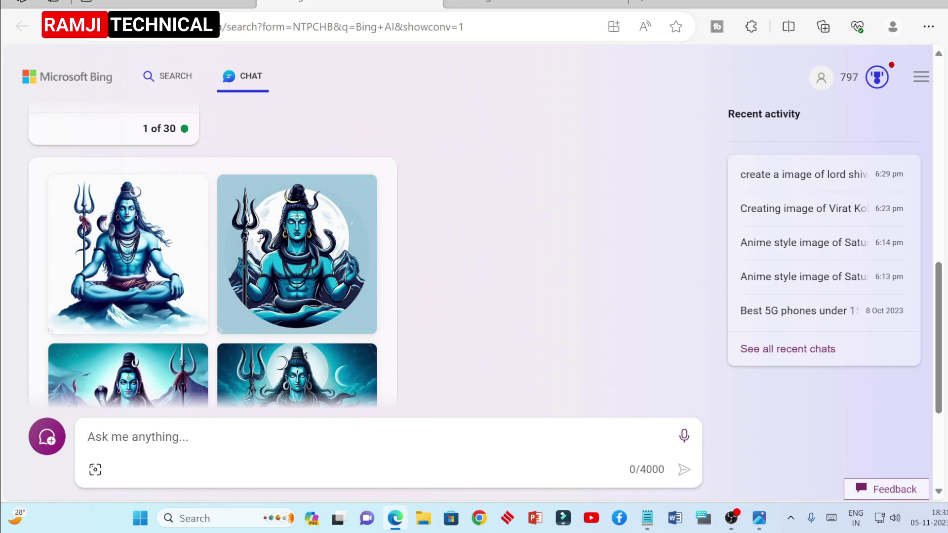
type("create a ")
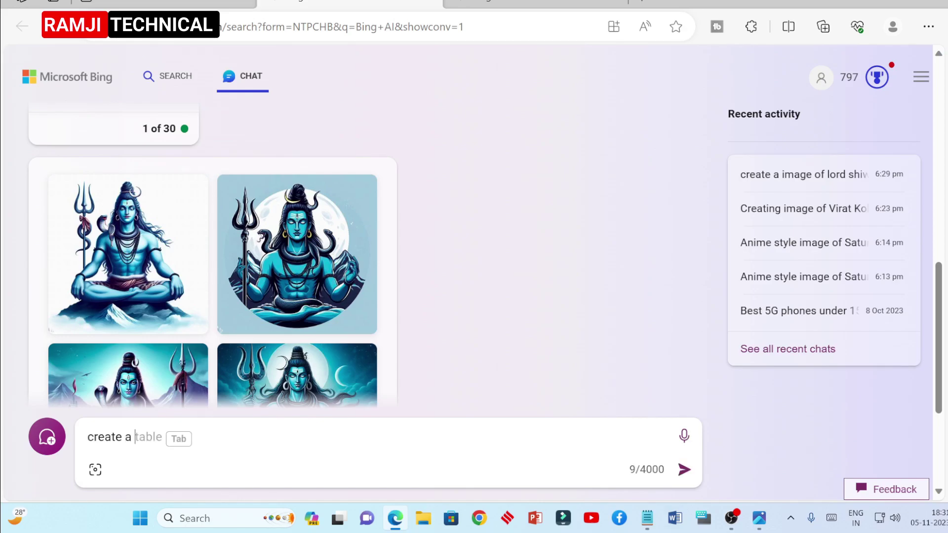
type("image o")
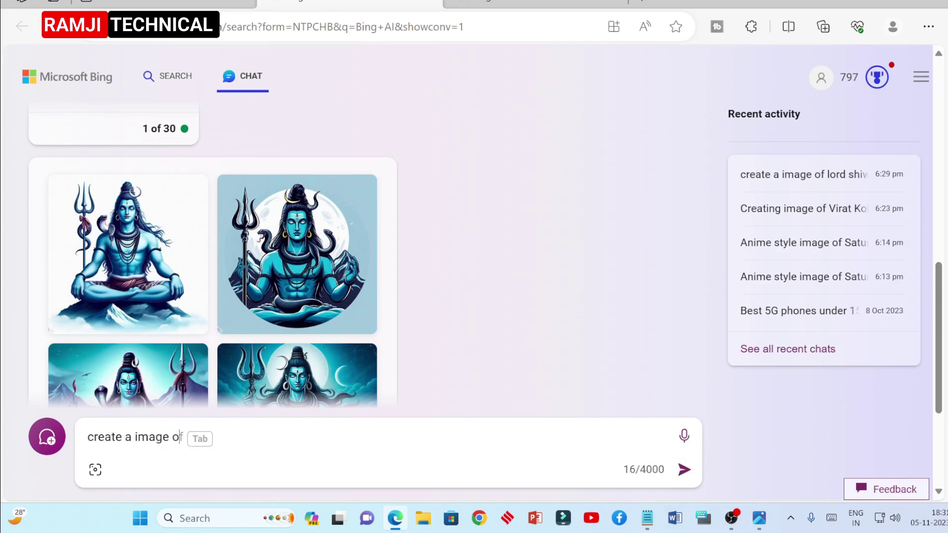
type("f lord shiwa")
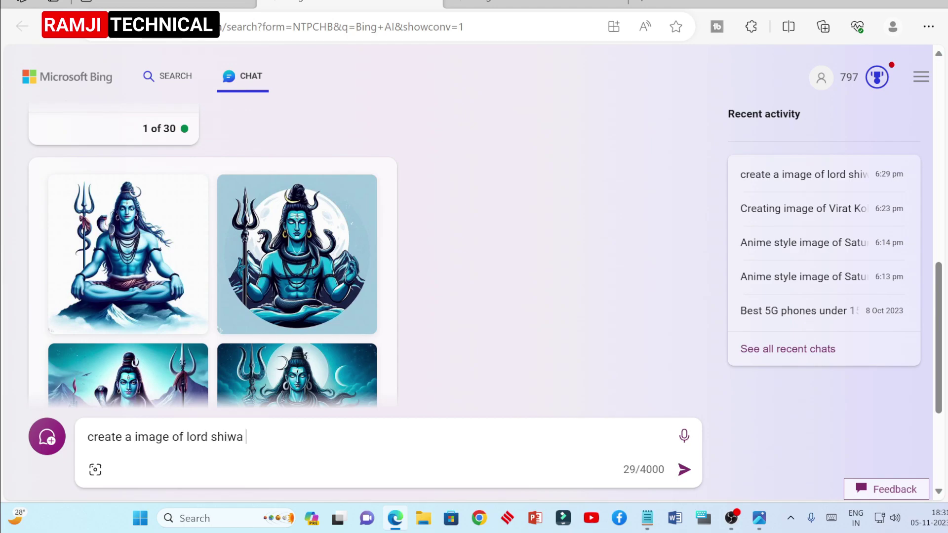
type("  where background is green ")
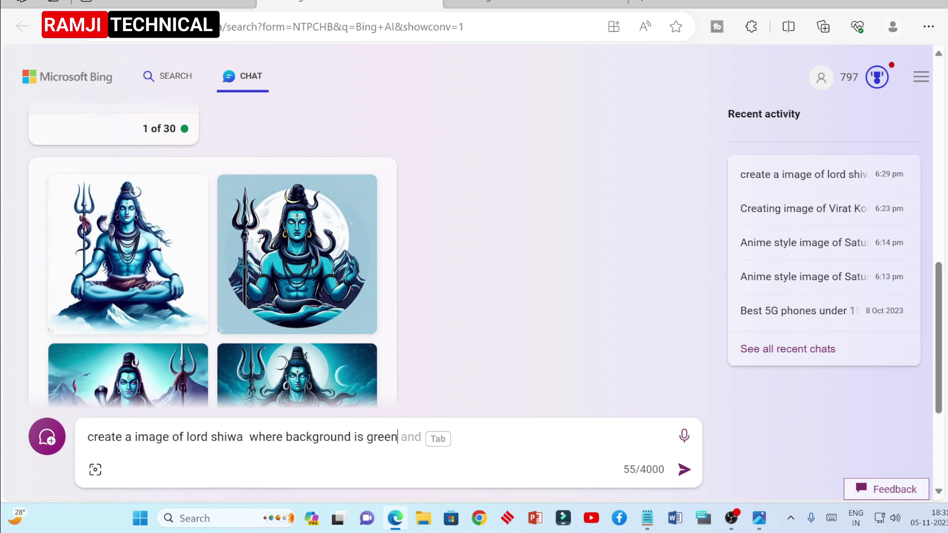
type("and ")
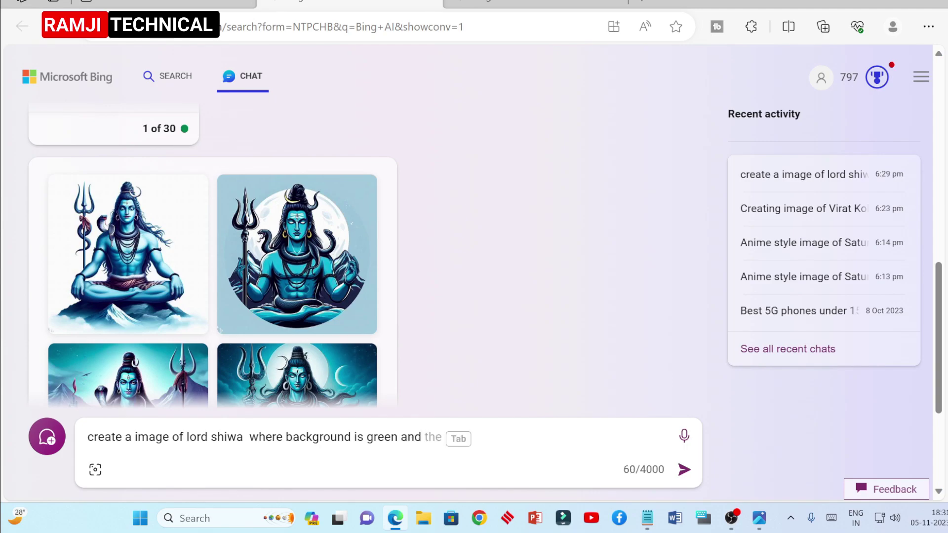
type("sky blue")
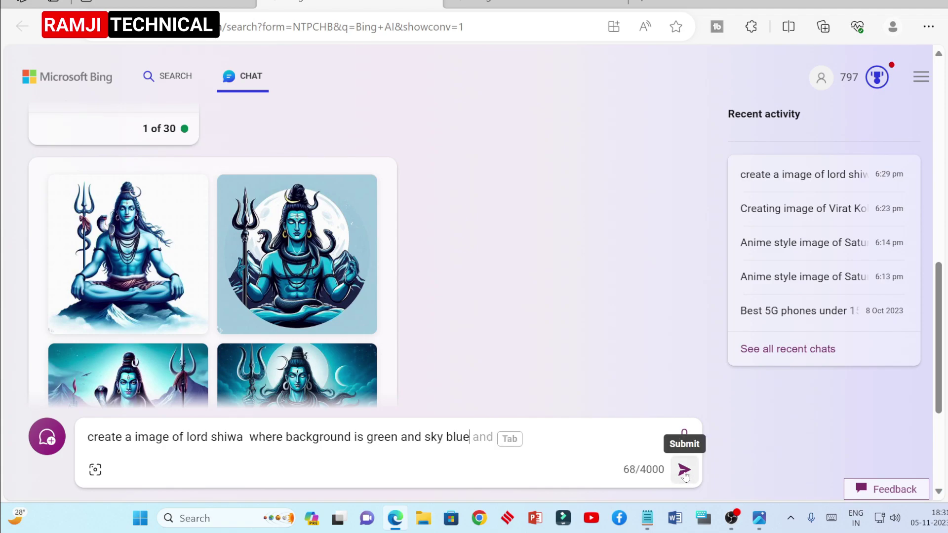
left_click(684, 471)
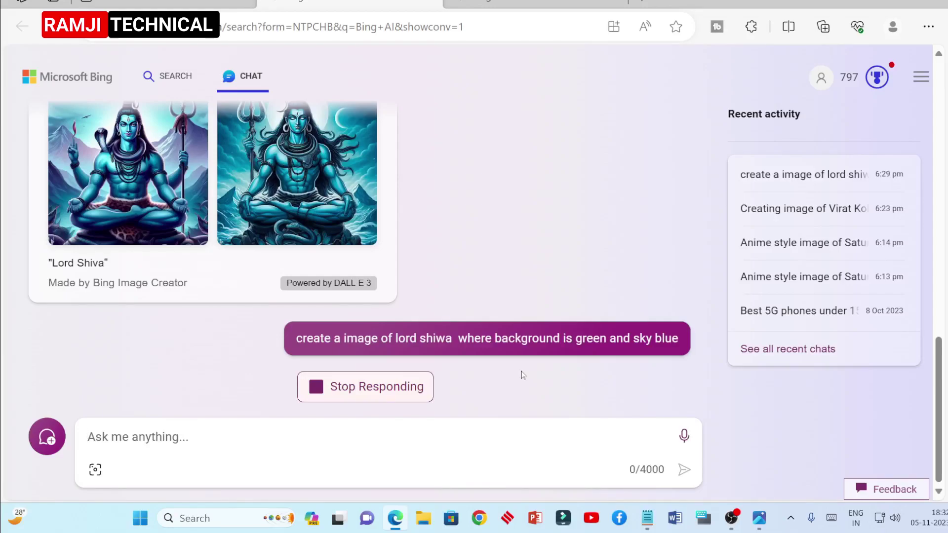
mouse_move(476, 359)
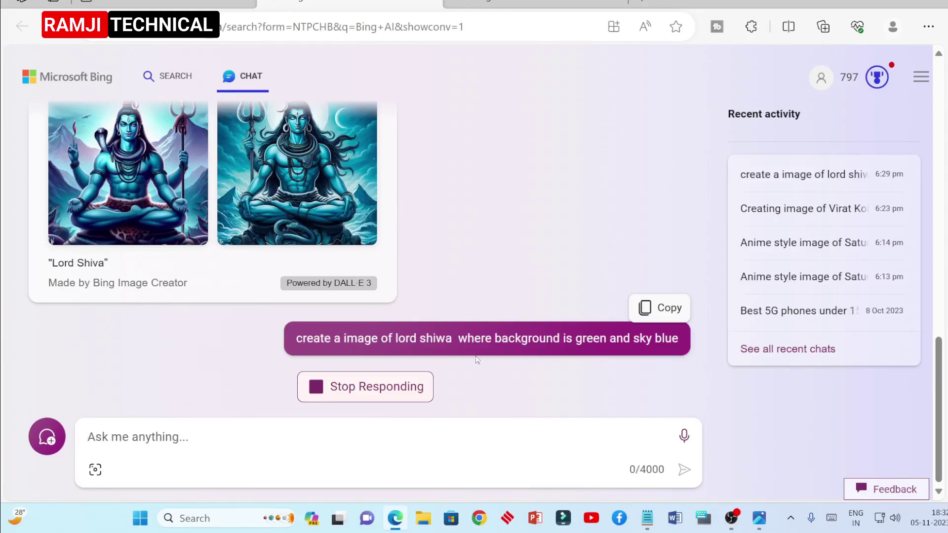